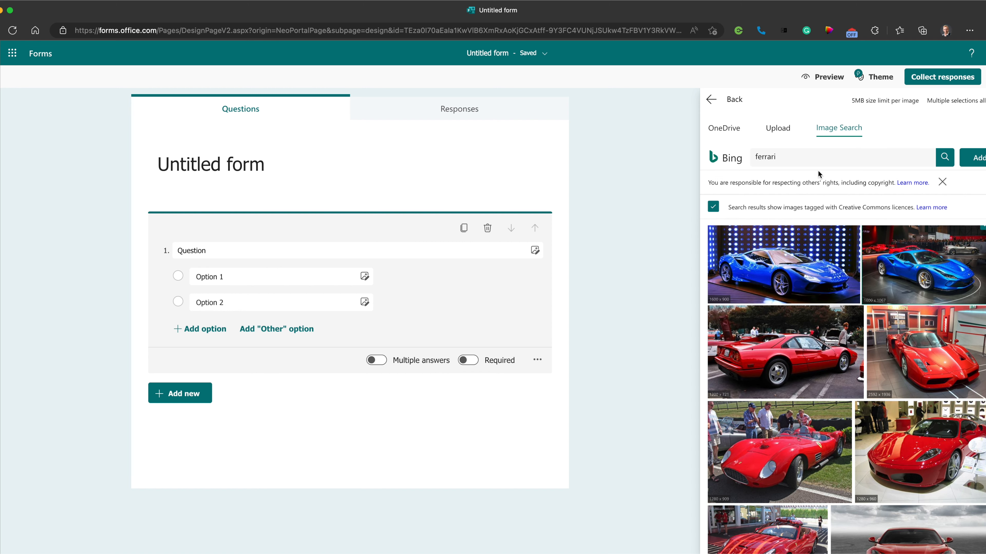
Add the selected blue Ferrari photo to the first answer option and label that option "Ferrari".
left_click(975, 157)
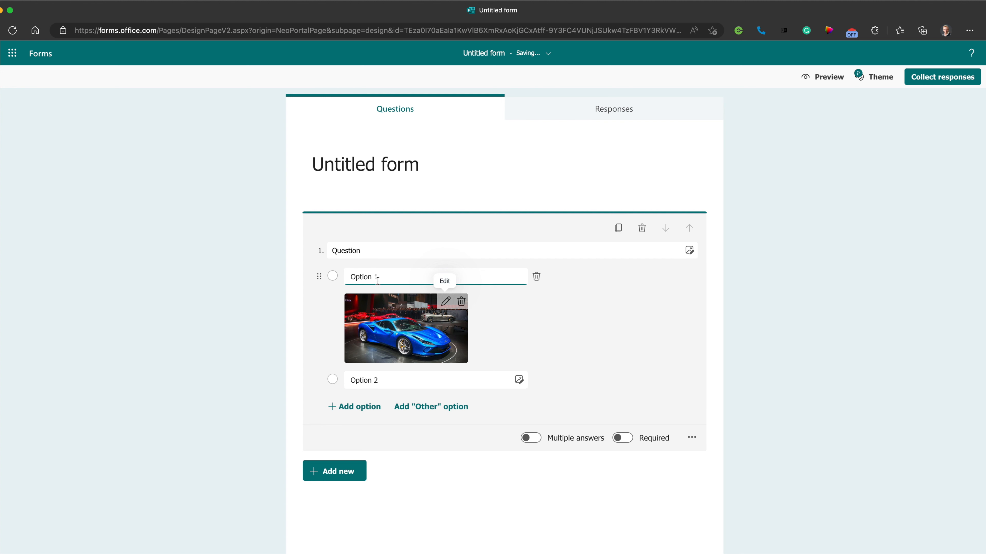
left_click_drag(383, 278, 338, 277)
type("Ferrari")
Search Bing images for "Aston martin" to find a picture for the second answer option.
left_click(518, 379)
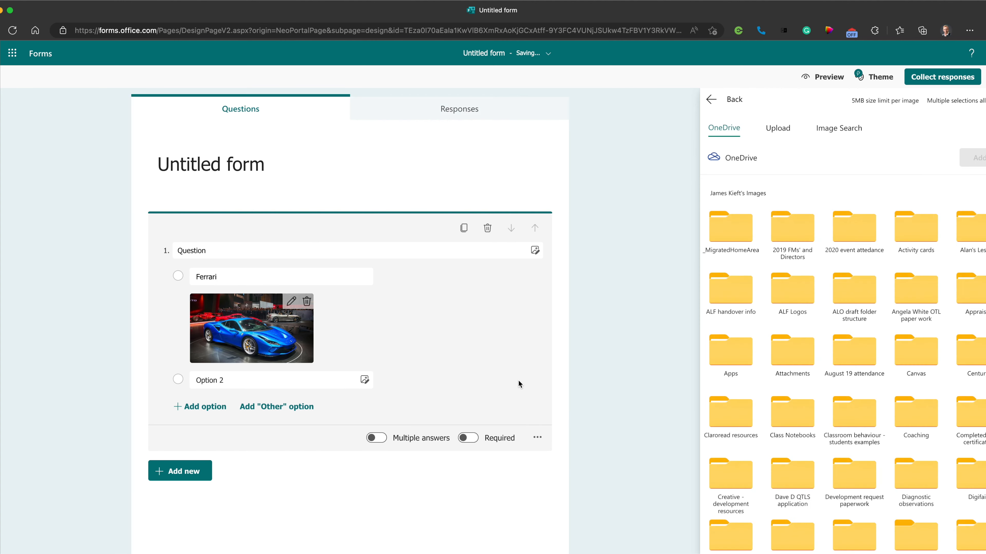
left_click(843, 130)
left_click(791, 155)
left_click_drag(791, 156, 737, 156)
type("As")
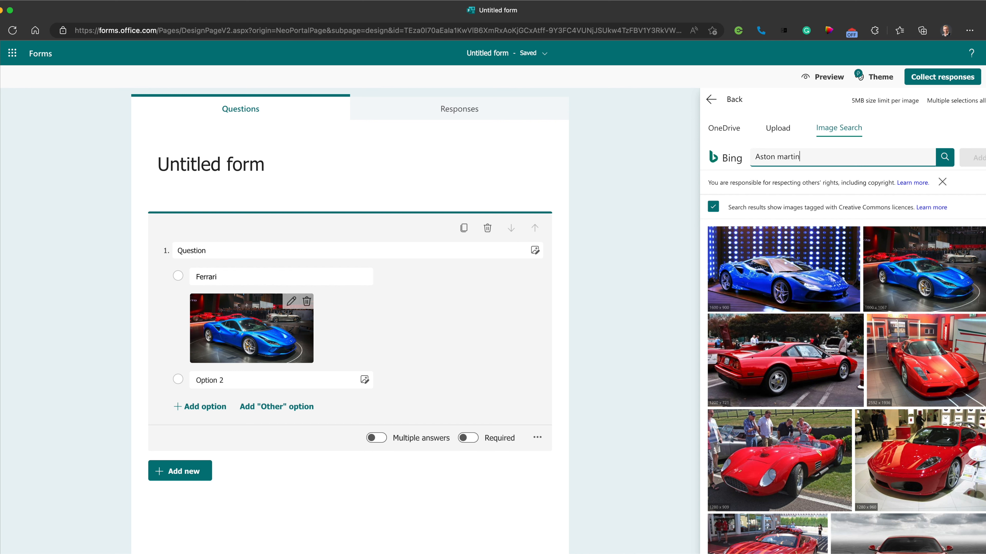
type("ton martin")
key("Return")
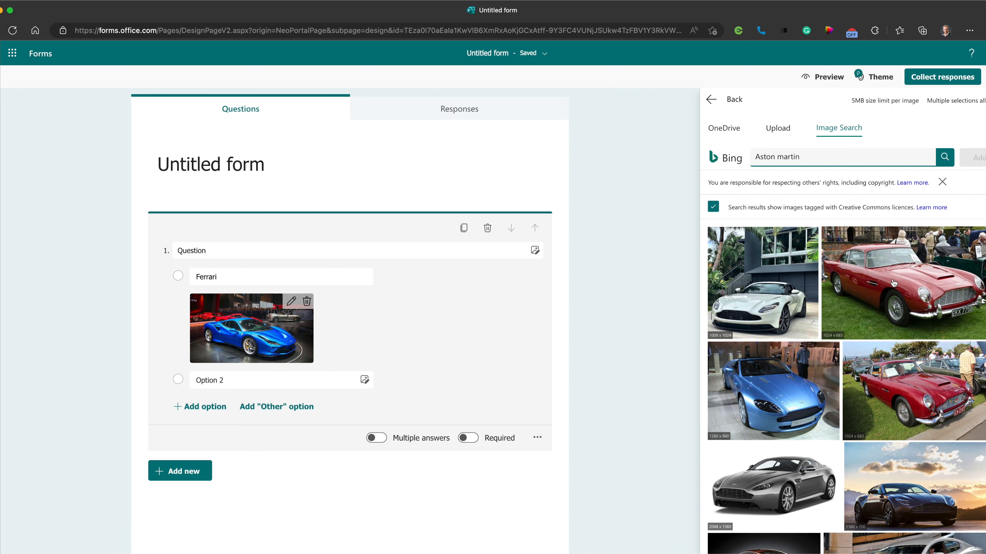
Add the pale blue Aston Martin photo with the dark background to the second option and label it "Aston martin".
scroll(800, 385, "down", 3)
scroll(800, 385, "down", 4)
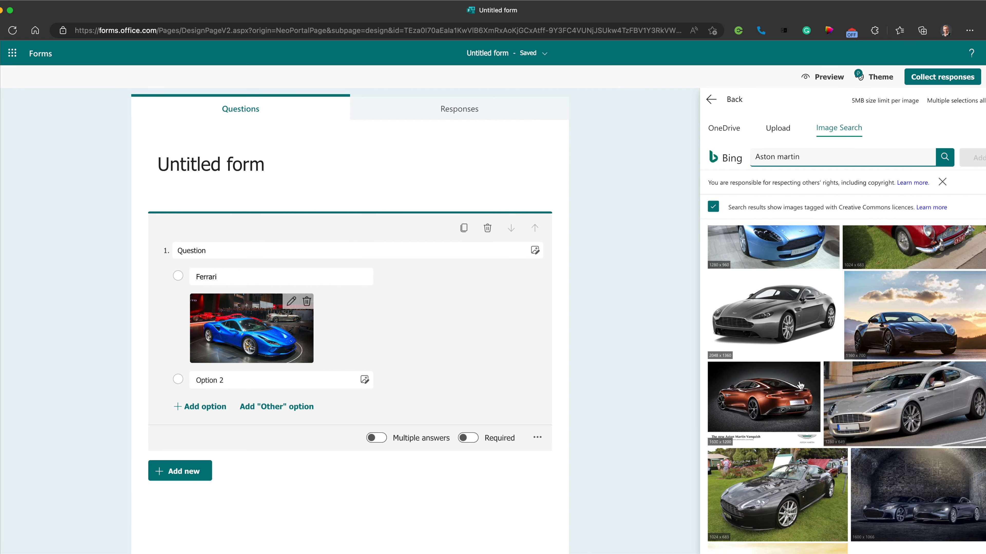
scroll(772, 382, "down", 6)
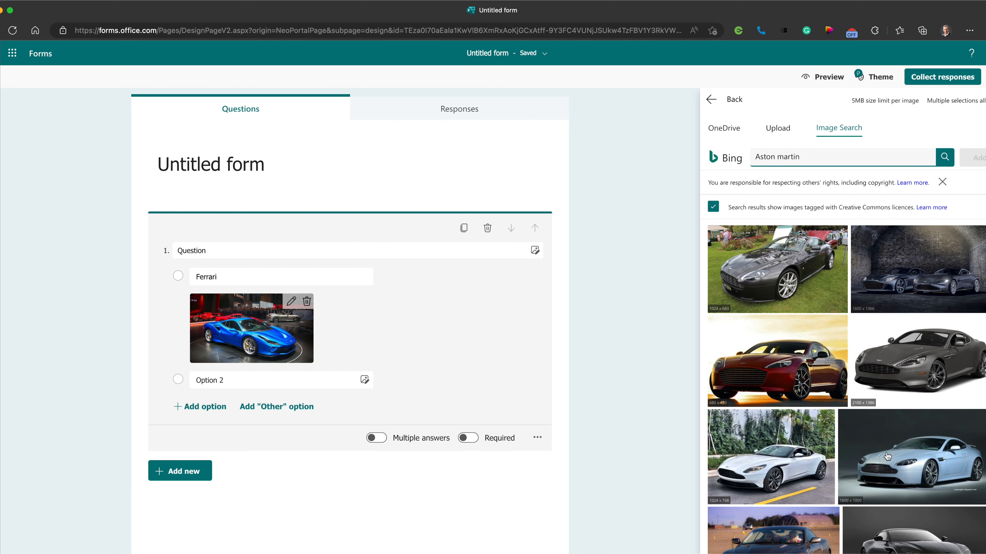
left_click(887, 457)
left_click(982, 165)
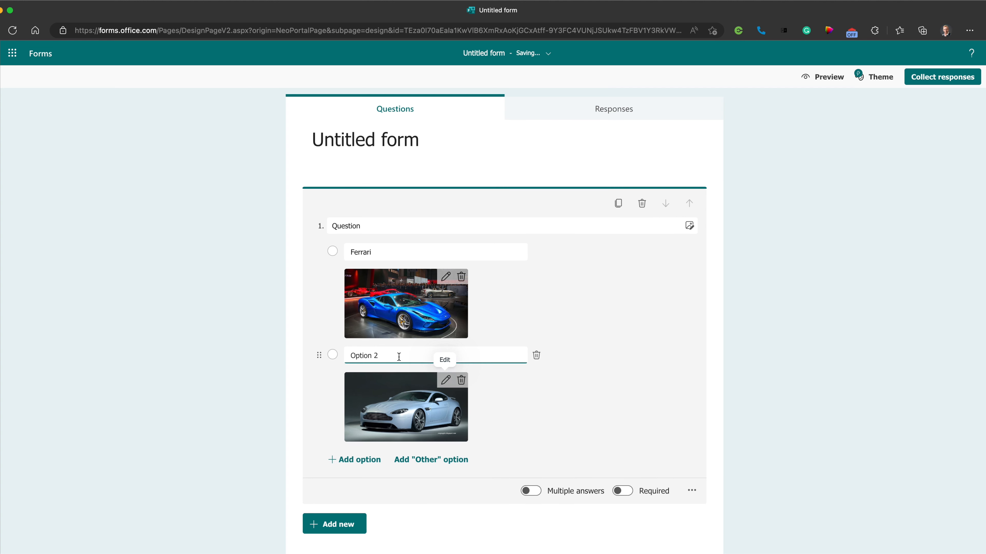
left_click_drag(429, 354, 333, 356)
type("Aston martin")
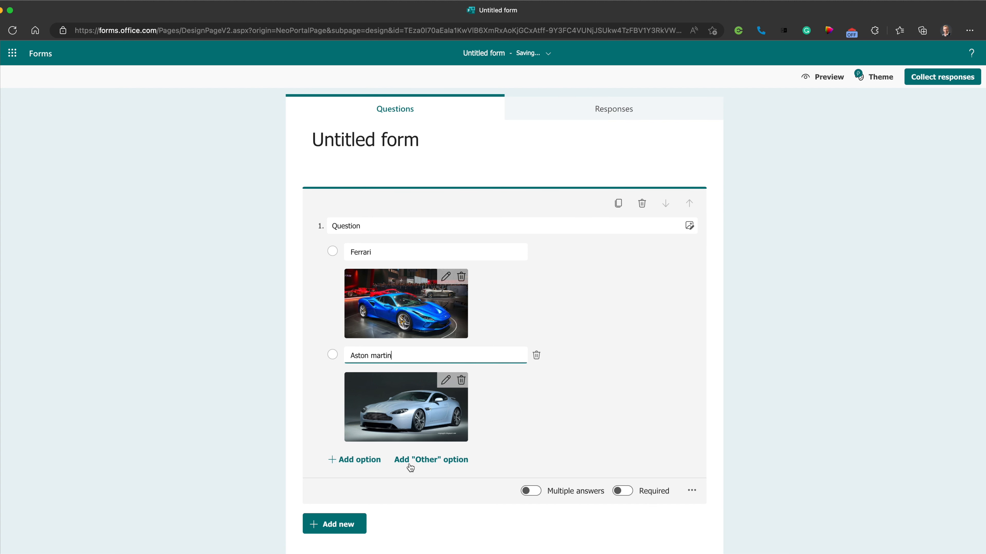
Add a third answer option and search Bing images for "Bentley" to illustrate it.
left_click(353, 460)
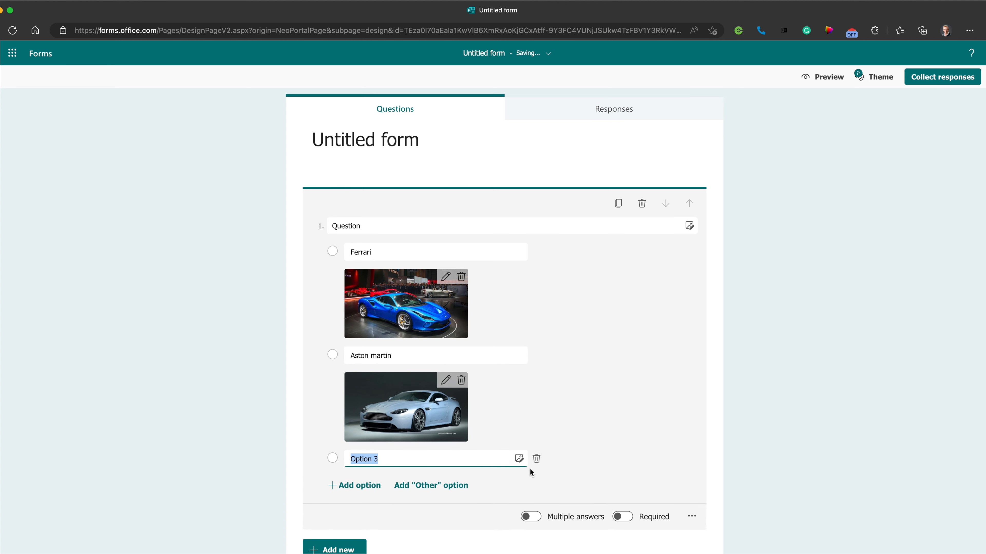
left_click(519, 458)
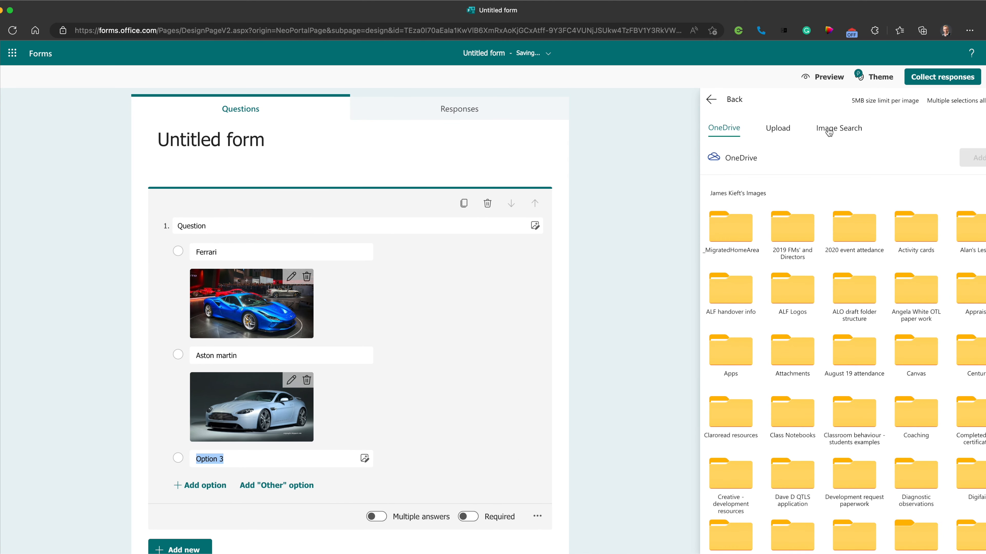
left_click(833, 134)
left_click_drag(799, 157, 738, 158)
type("Bentley")
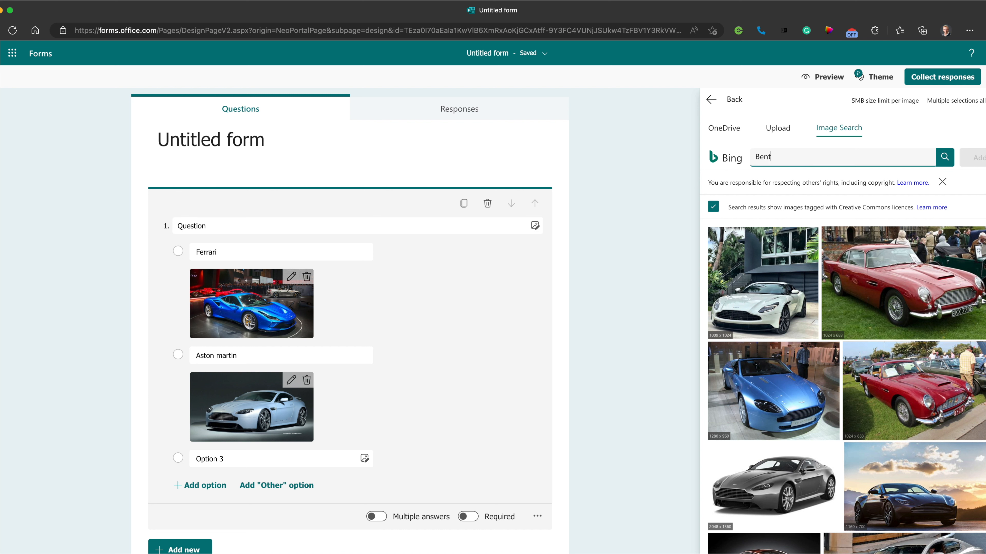
left_click(946, 159)
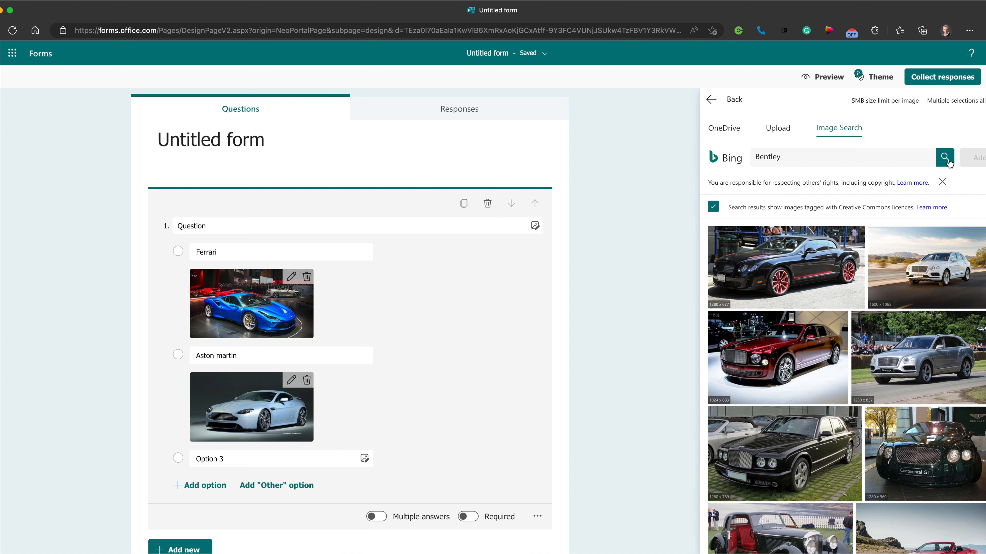
Add the orange Bentley coupe photo to the third option and label that option "Bentley".
scroll(896, 327, "down", 5)
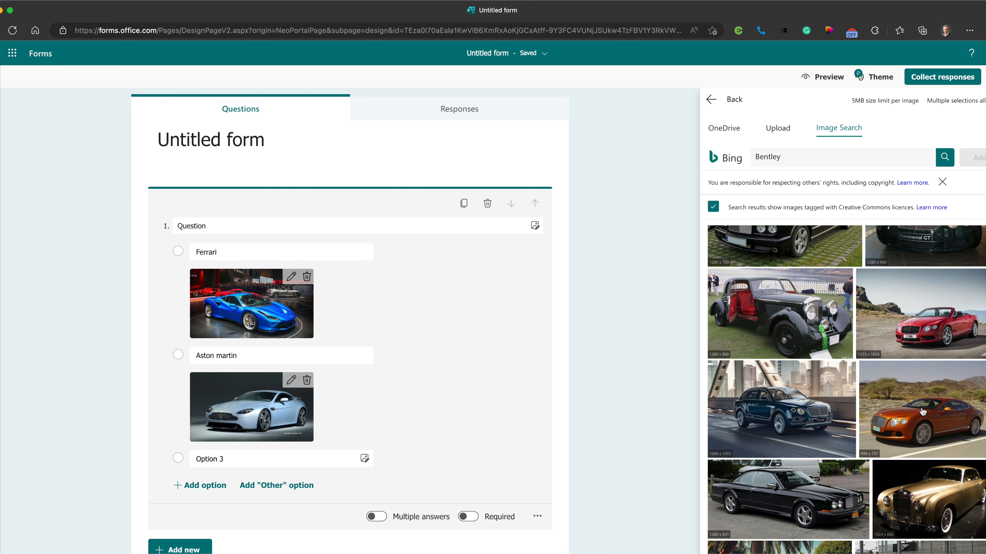
scroll(923, 408, "down", 5)
scroll(923, 408, "up", 3)
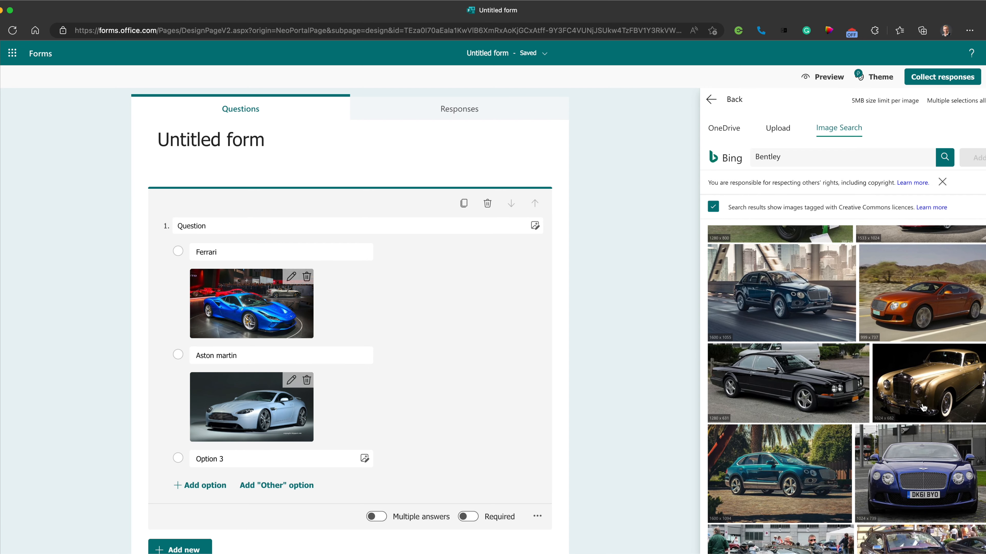
left_click(916, 329)
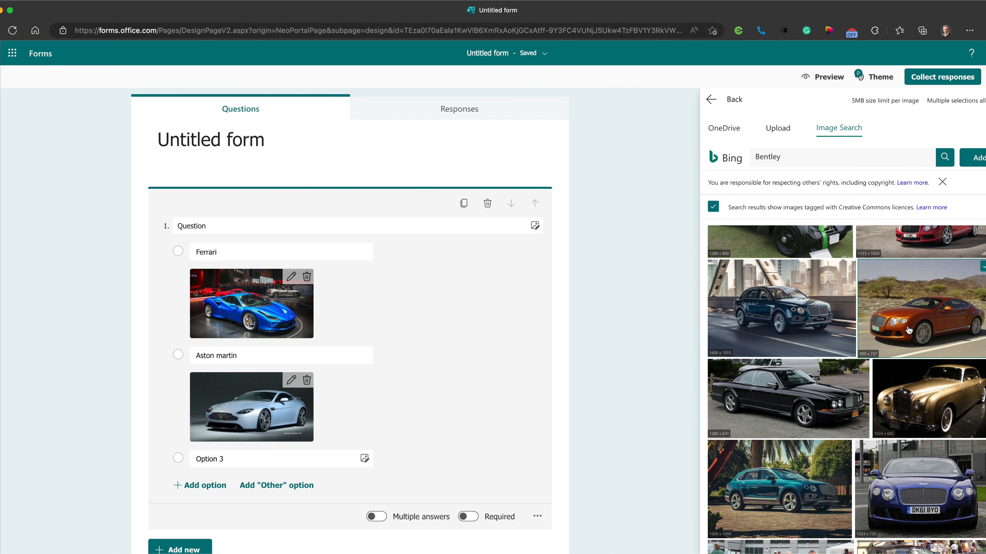
left_click(977, 157)
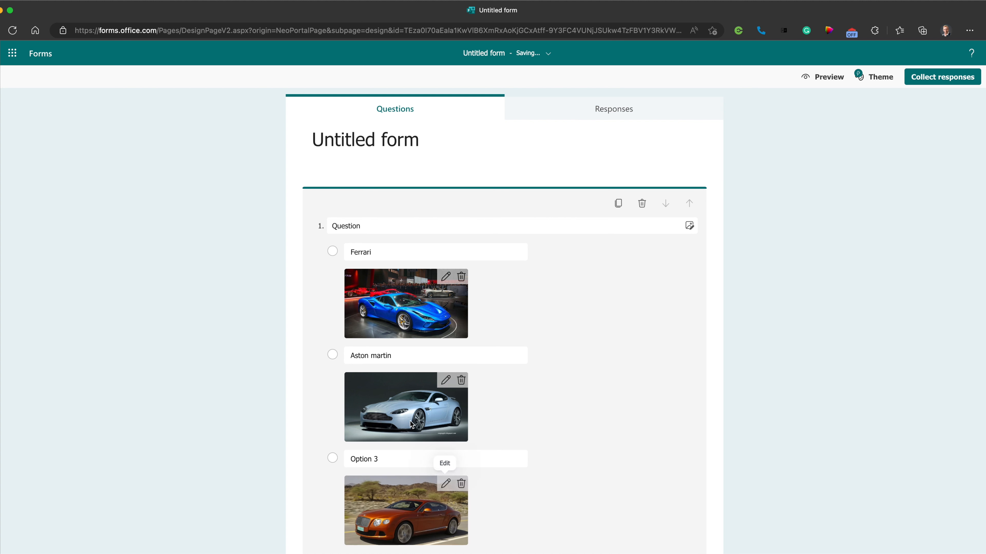
left_click_drag(380, 457, 335, 458)
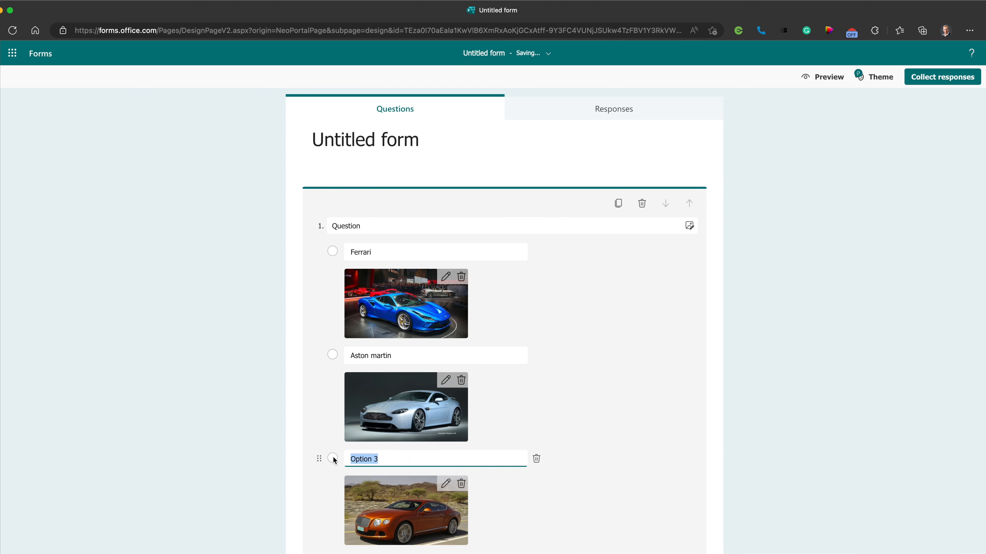
type("Bentley")
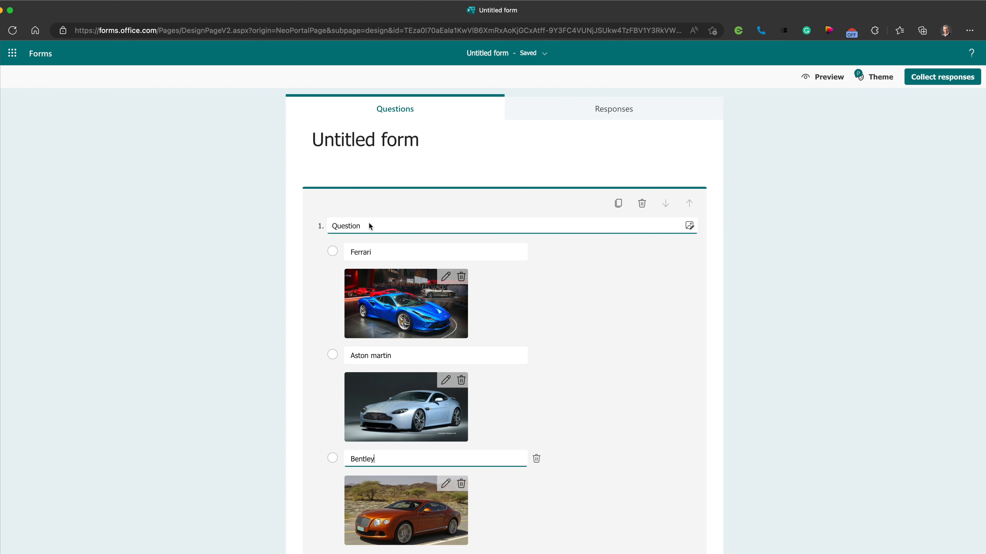
Replace the placeholder question text with "Which of these brands is not from the UK?".
left_click_drag(332, 226, 365, 227)
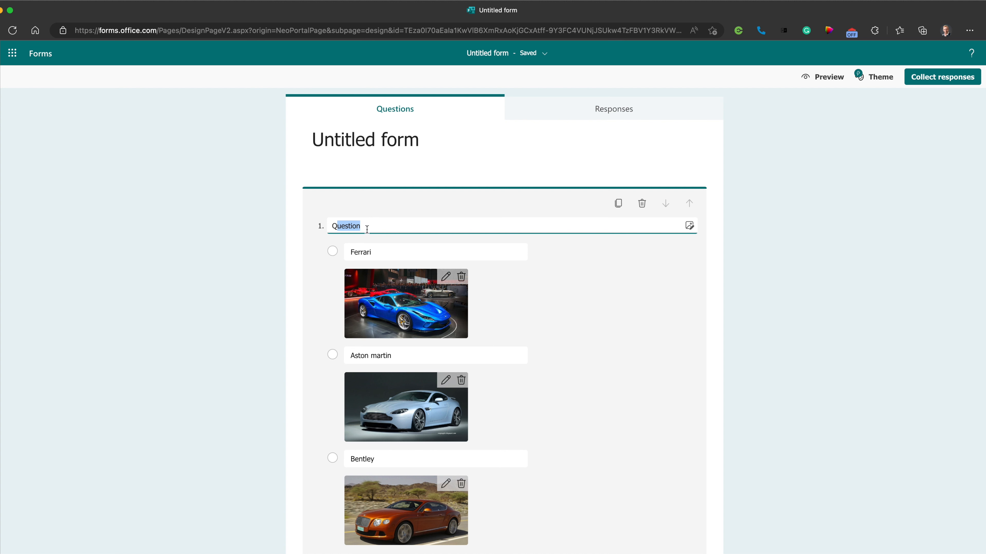
key("BackSpace")
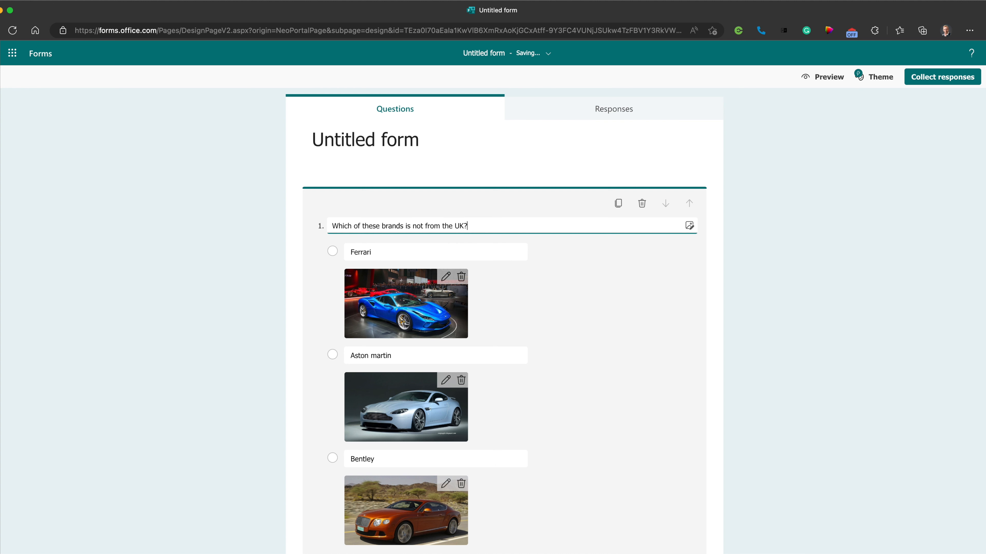
Change the form's title to "Car Quiz".
scroll(544, 338, "down", 1)
scroll(374, 200, "up", 2)
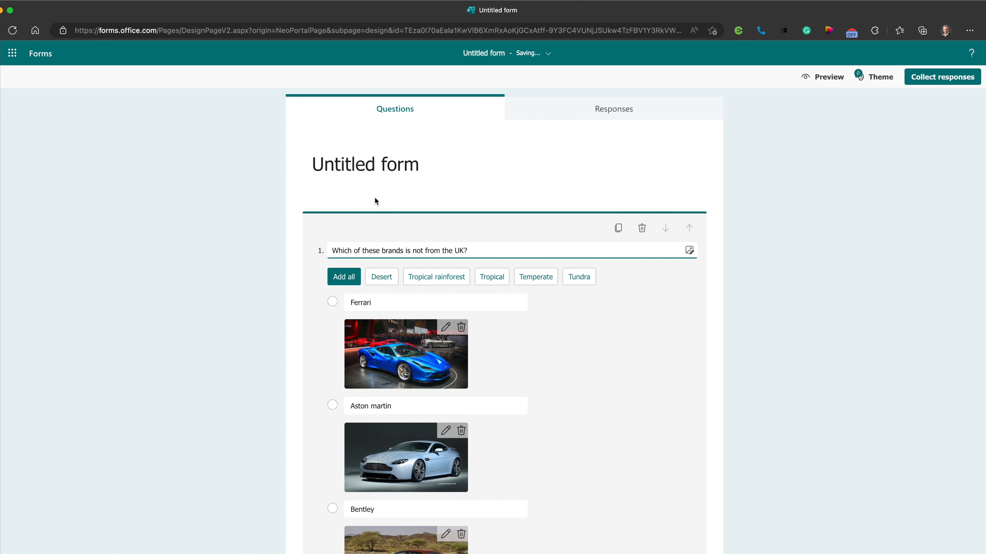
left_click(344, 171)
type("Car ")
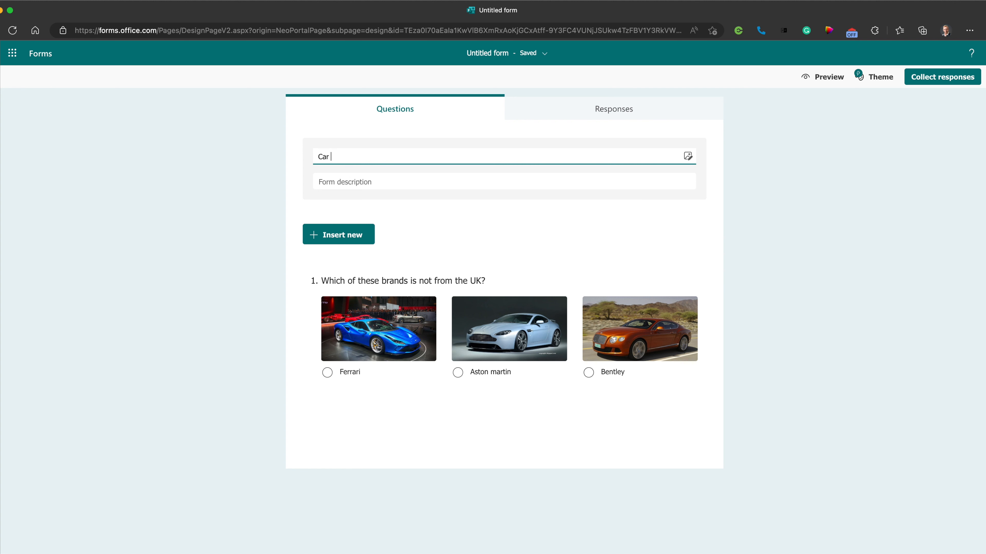
type("Quix")
key("BackSpace")
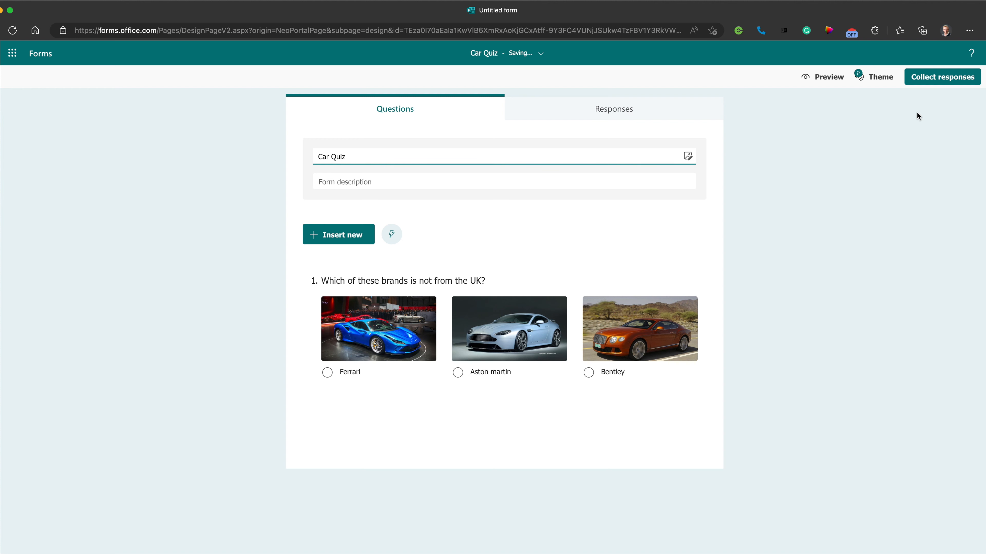
Allow anyone to respond to the form and copy its response link.
left_click(947, 87)
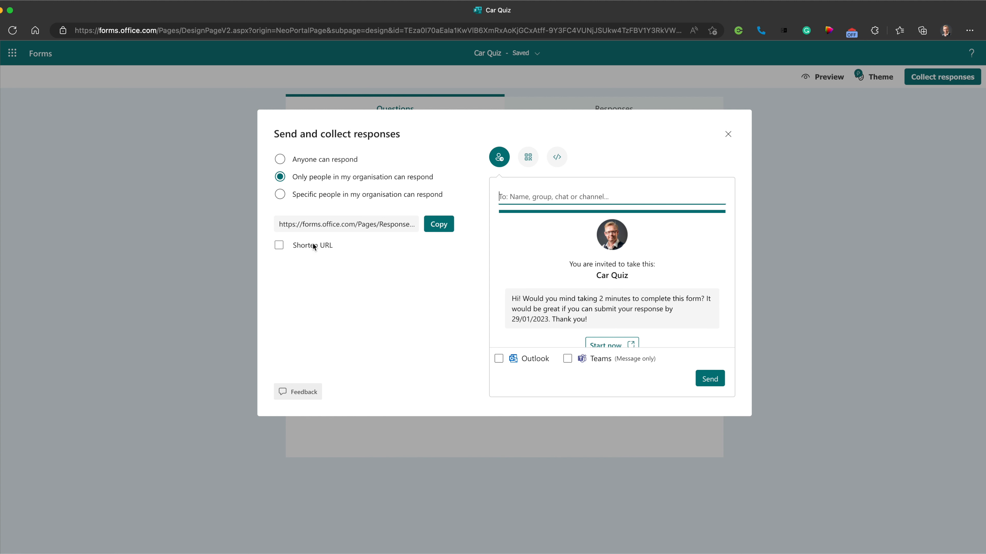
left_click(280, 161)
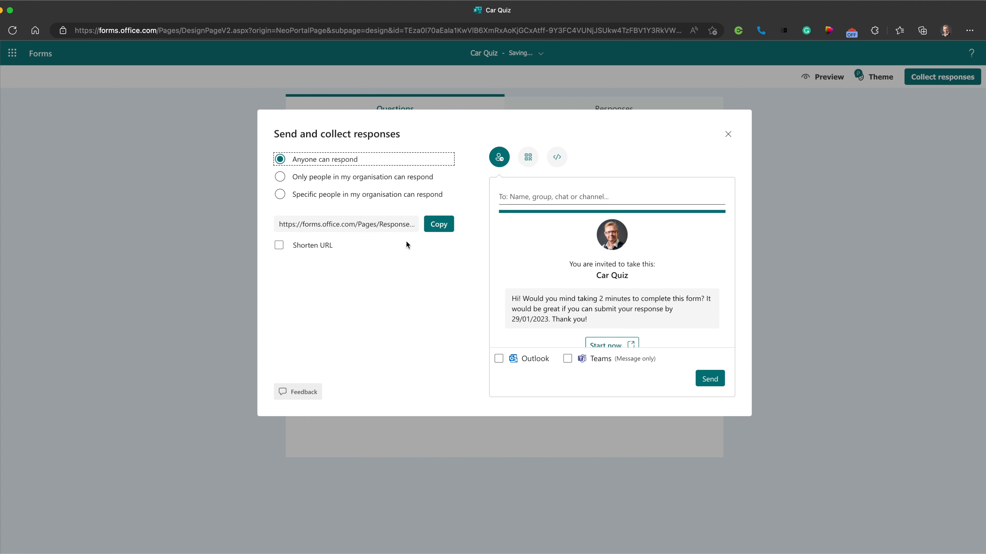
left_click(435, 227)
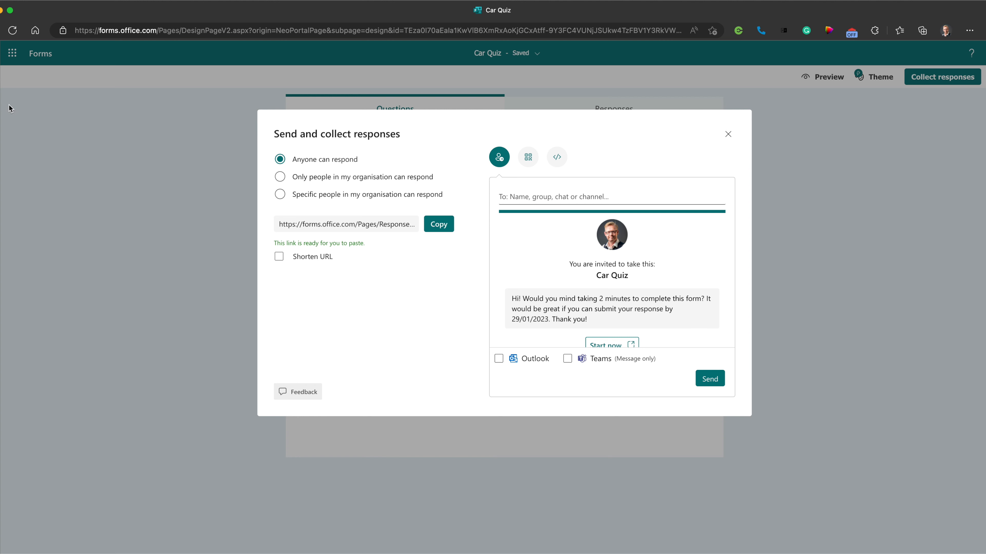
Open the copied response link in a new browser tab to view the quiz as respondents see it.
key("super+t")
key("super+v")
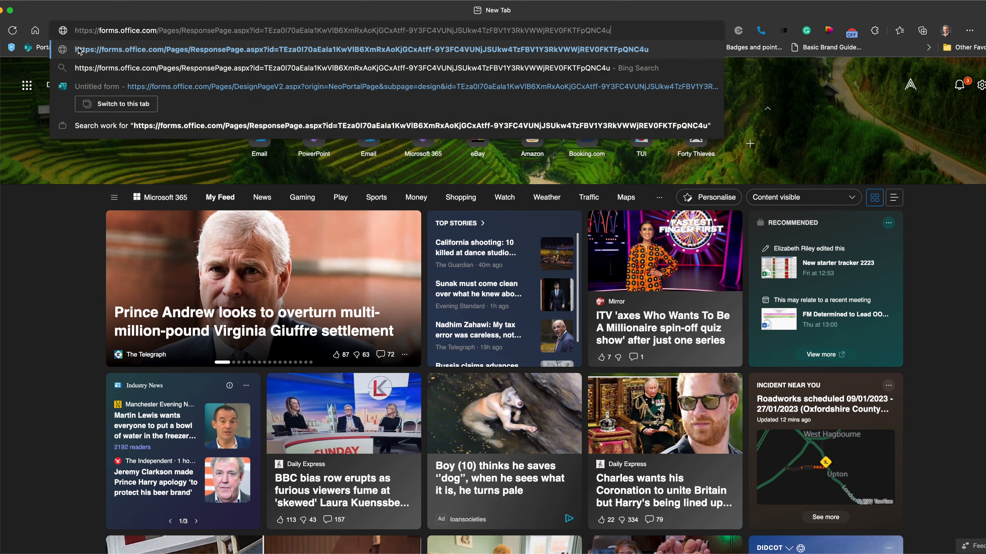
left_click(78, 50)
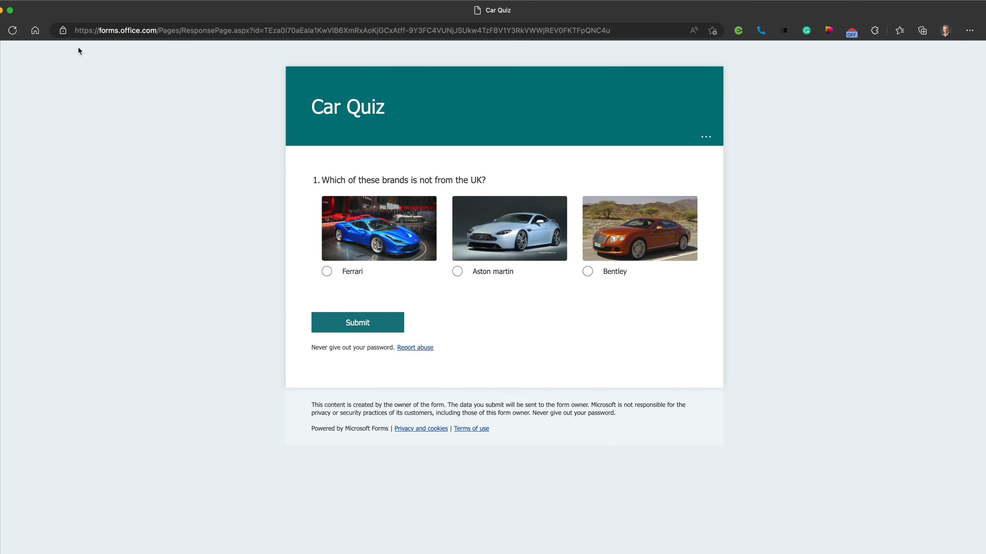
View the full template gallery from the Microsoft Forms home page and return to the home page.
left_click(2, 89)
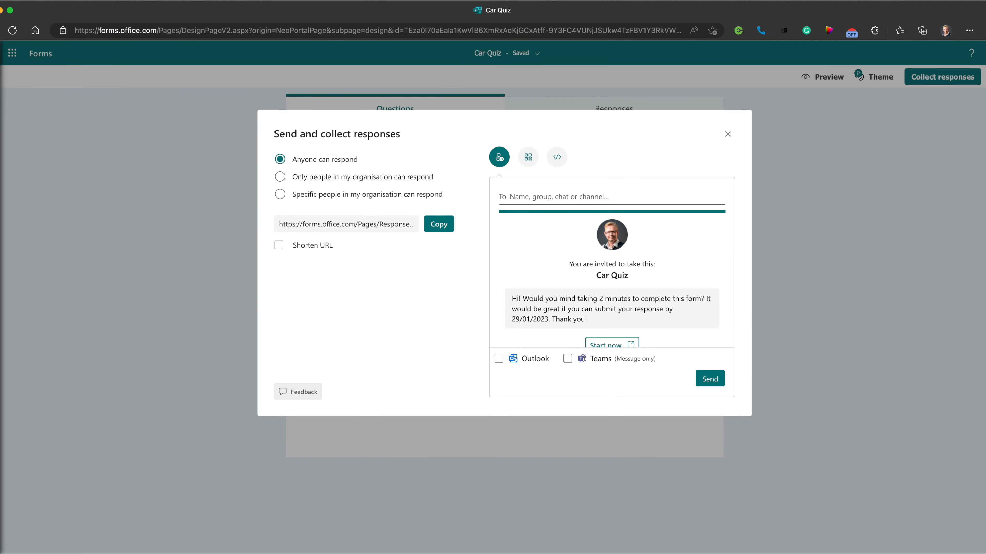
left_click(1, 74)
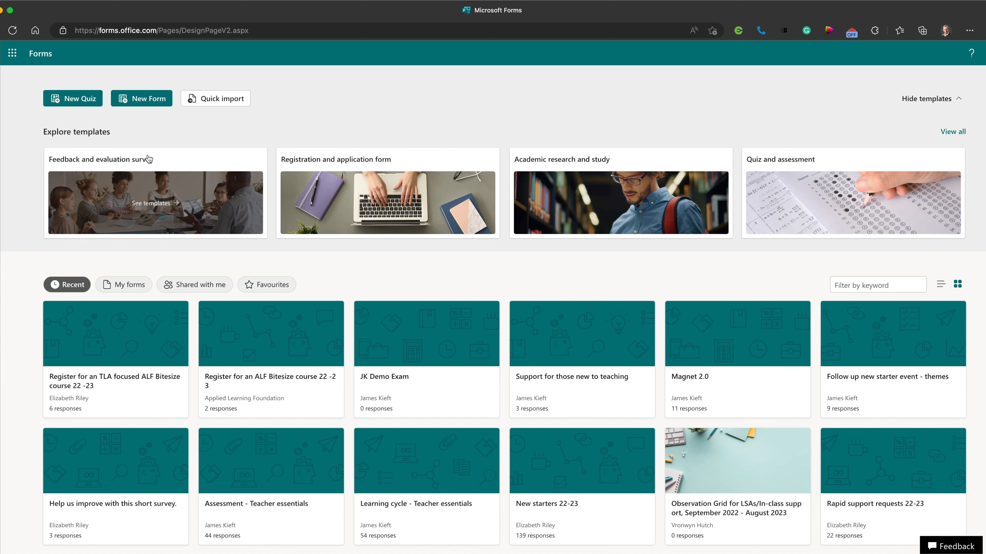
left_click(953, 134)
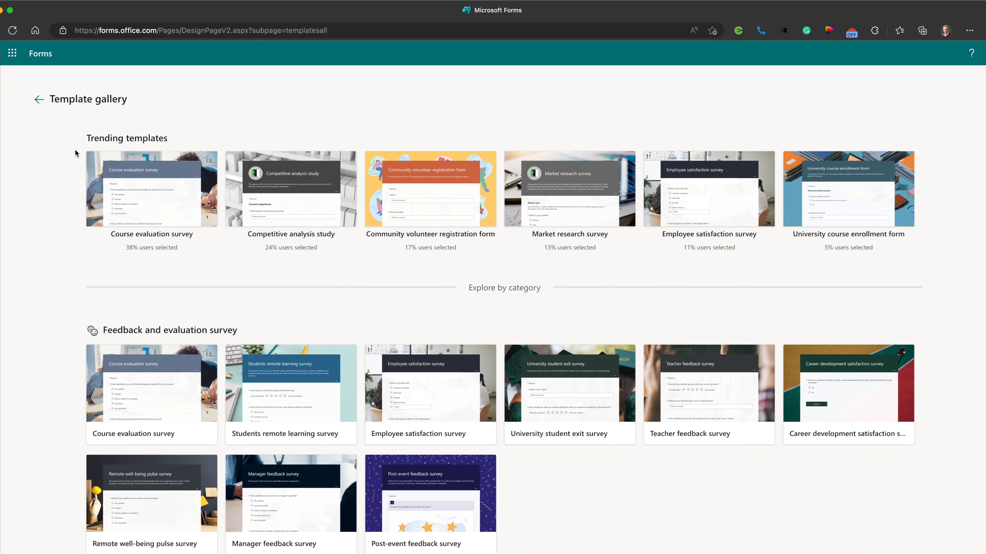
left_click(38, 100)
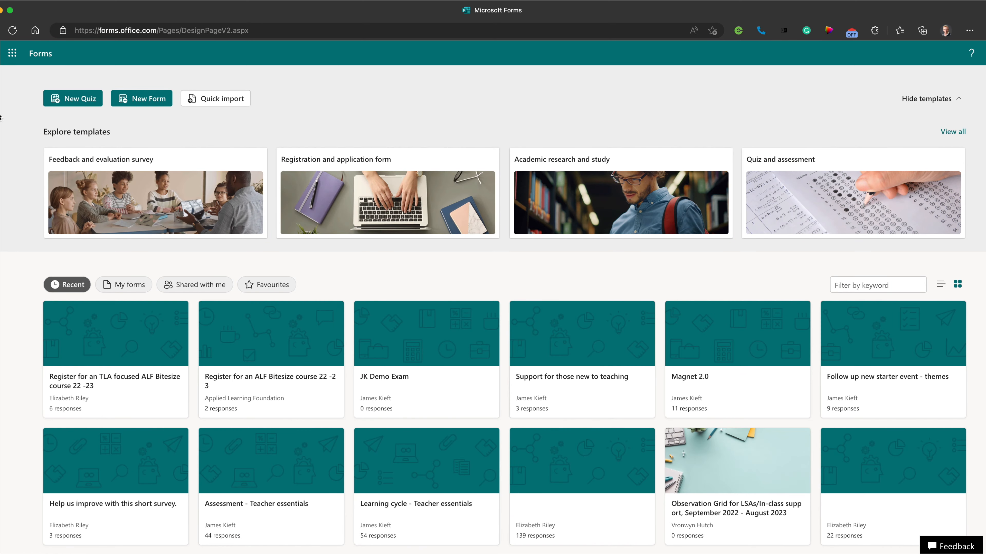
Apply the stacked-stones seaside theme from a fresh set of theme ideas to the Car Quiz form and reload its response page.
left_click(24, 107)
left_click(23, 89)
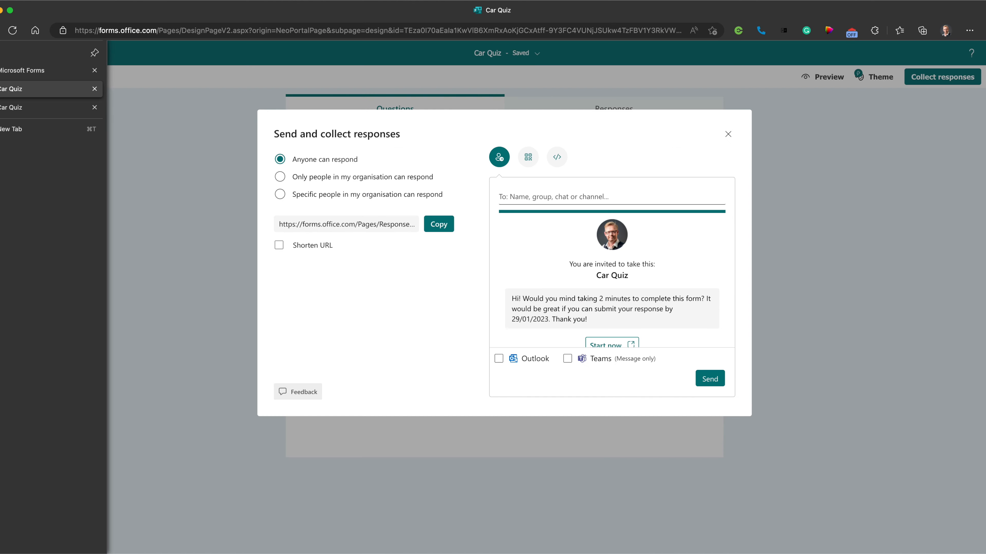
left_click(728, 135)
left_click(885, 81)
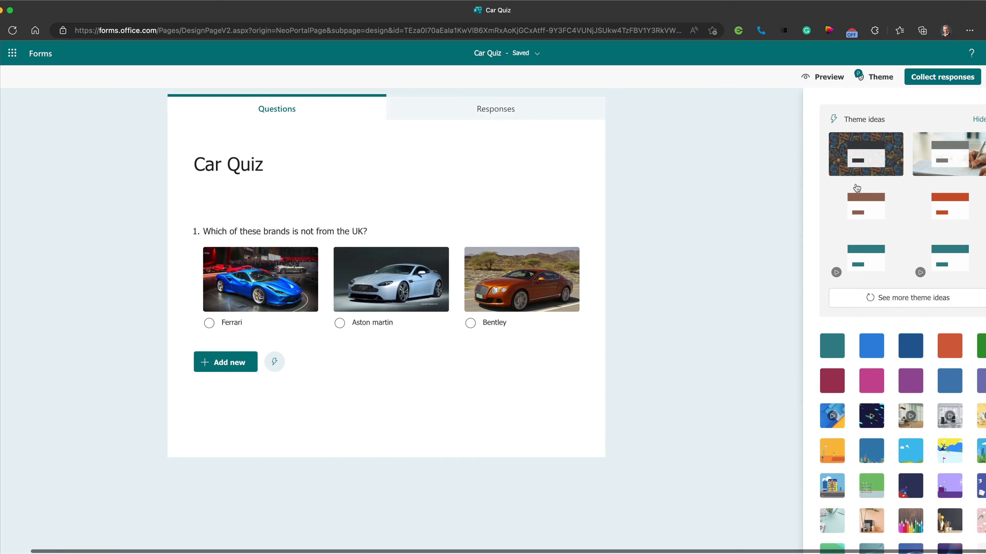
left_click(915, 305)
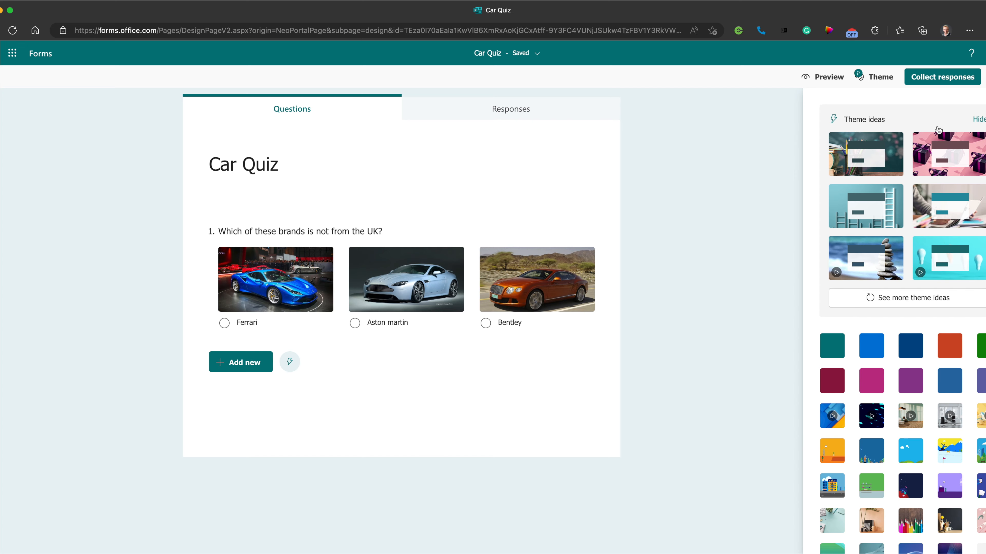
left_click(864, 262)
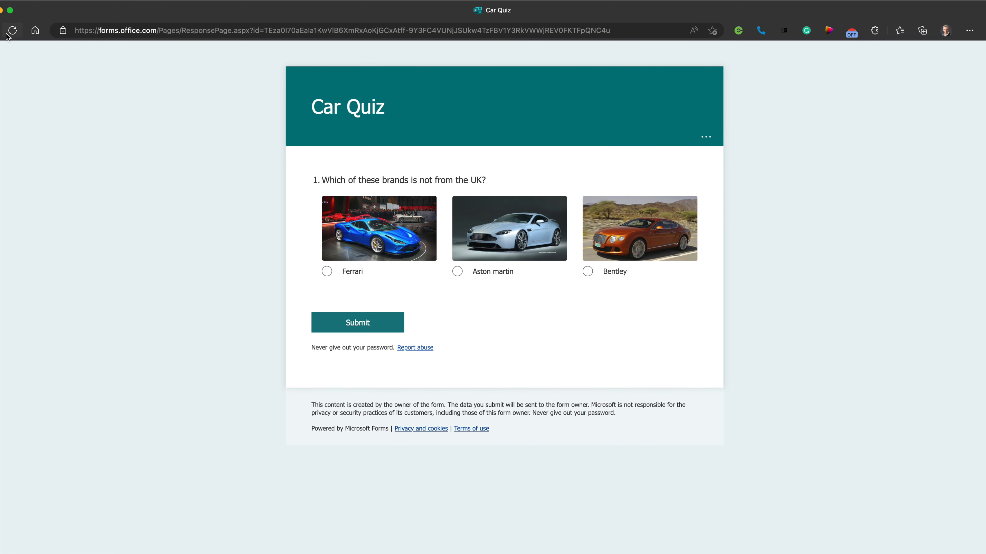
left_click(11, 34)
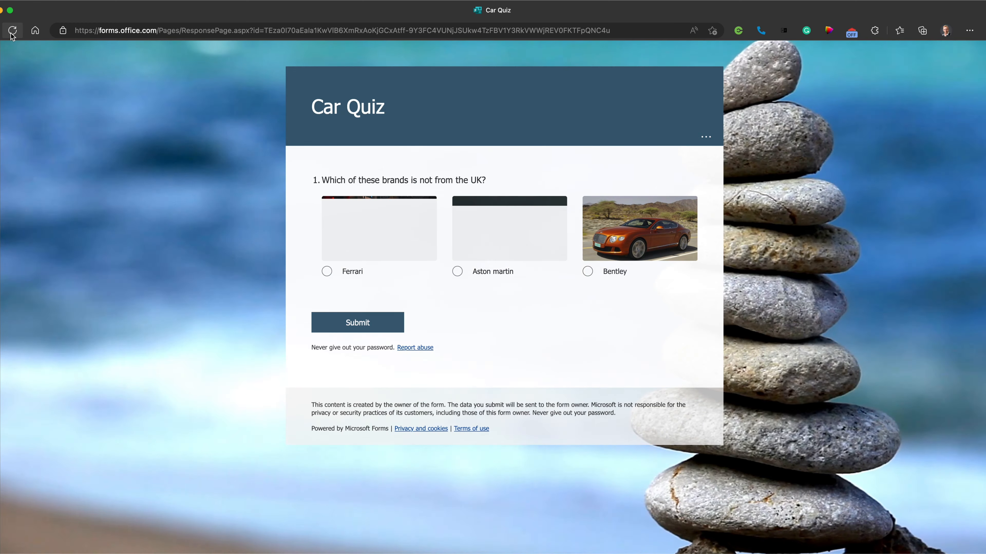